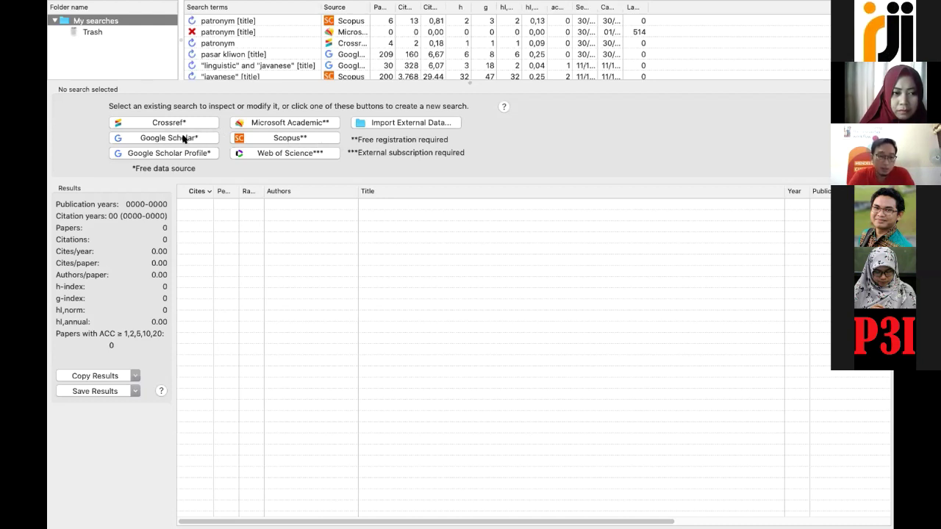
- Create a new Google Scholar search
click(169, 137)
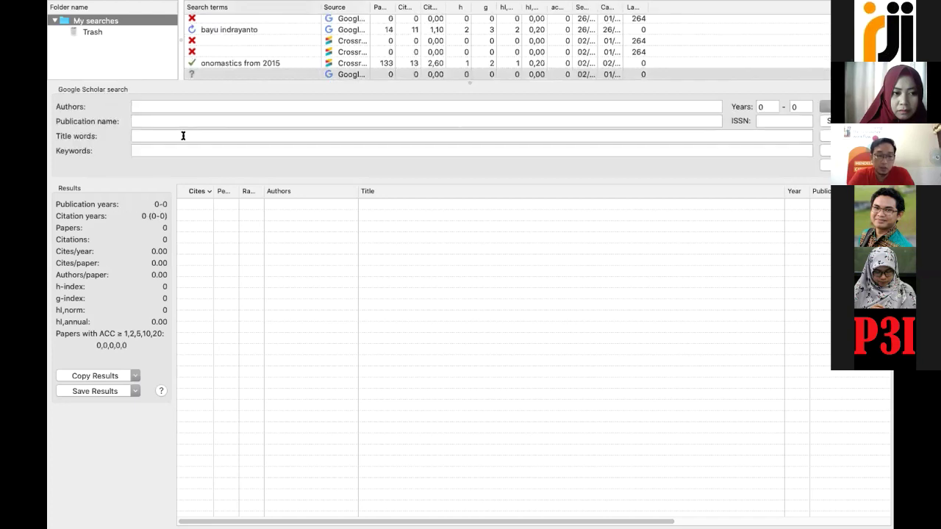
click(153, 103)
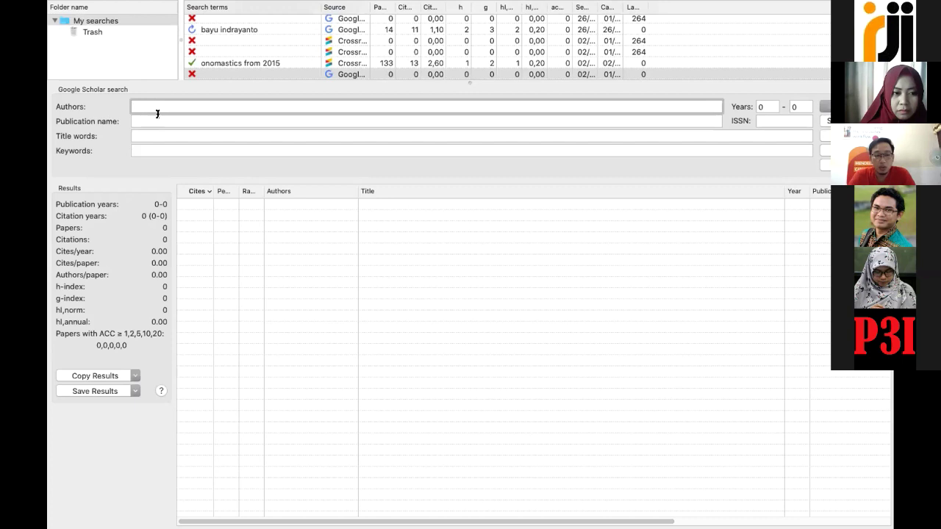
key(Tab)
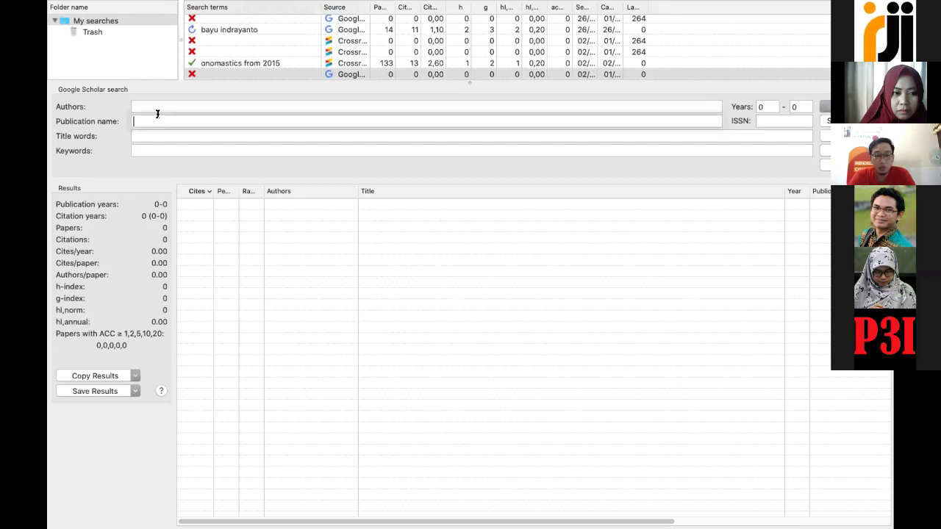
click(767, 115)
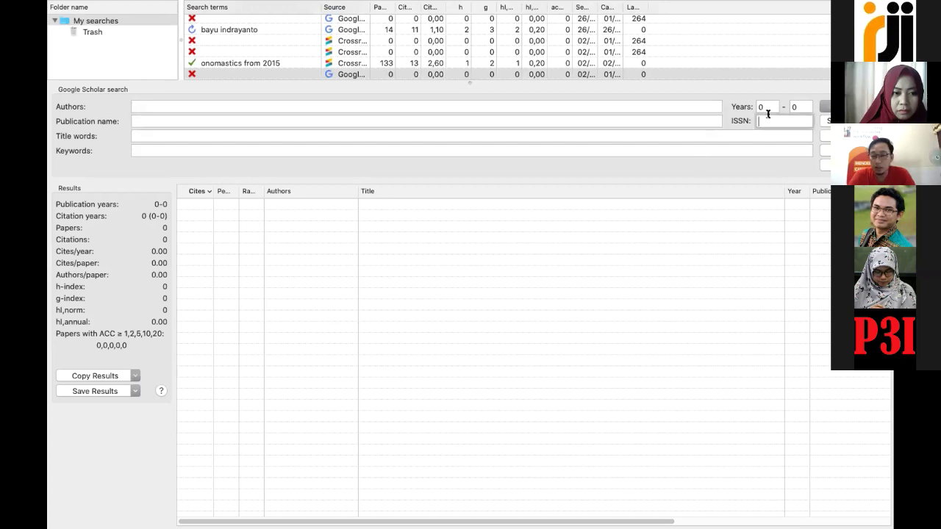
click(183, 135)
click(182, 146)
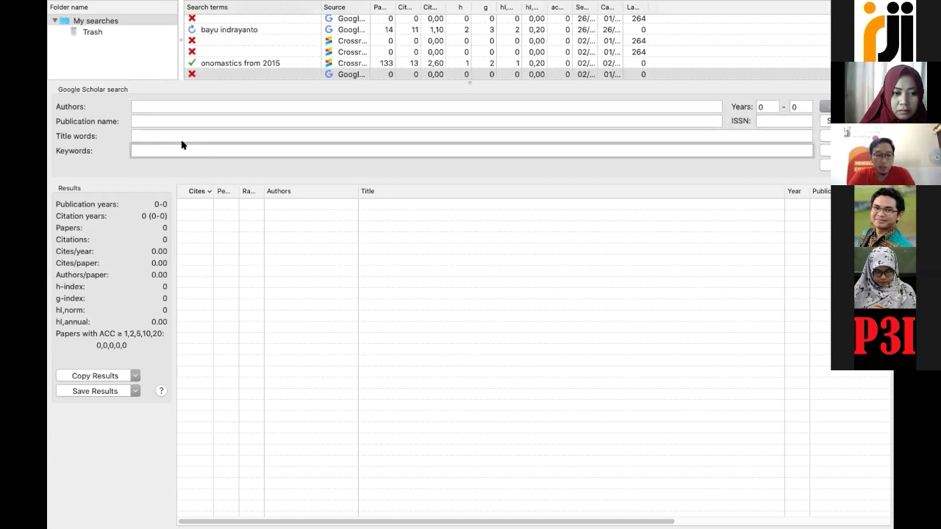
- Search Google Scholar for publications by the author's full name and look through the resulting papers
click(158, 104)
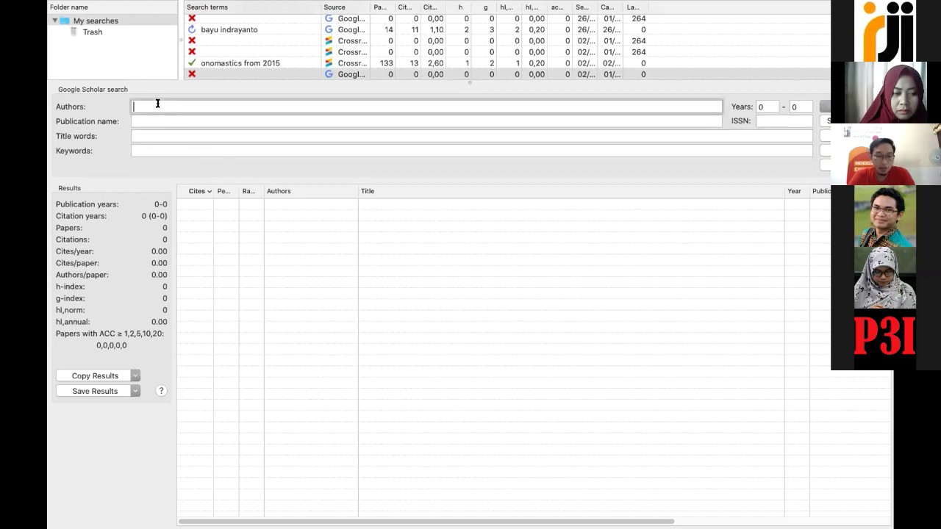
text(Eric k)
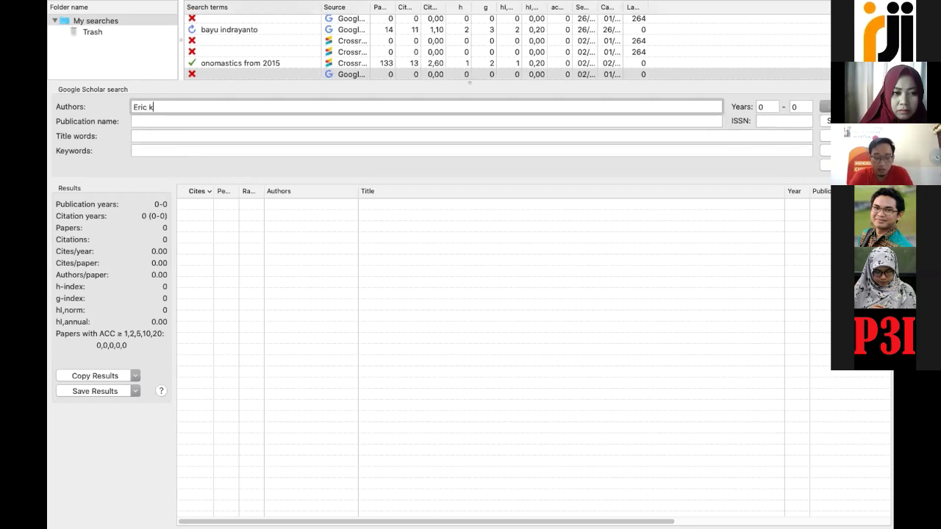
text(unto aribowo)
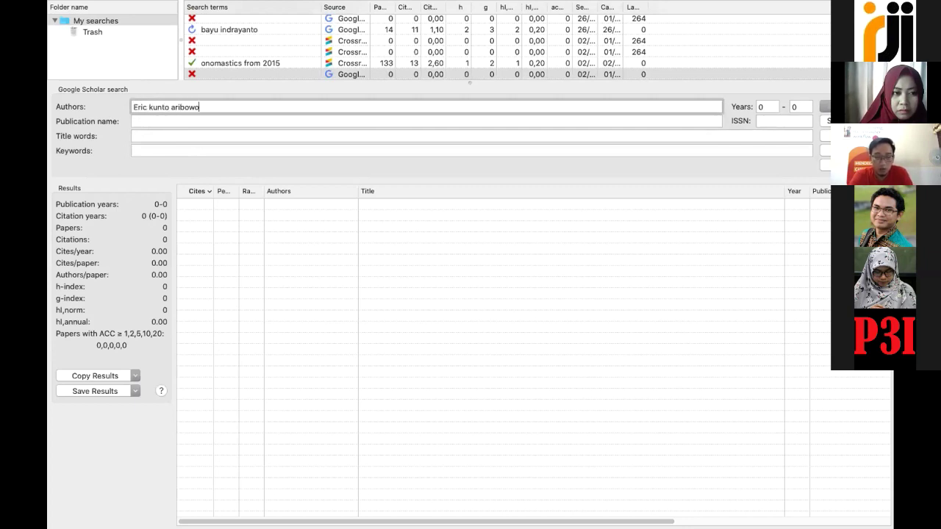
key(Return)
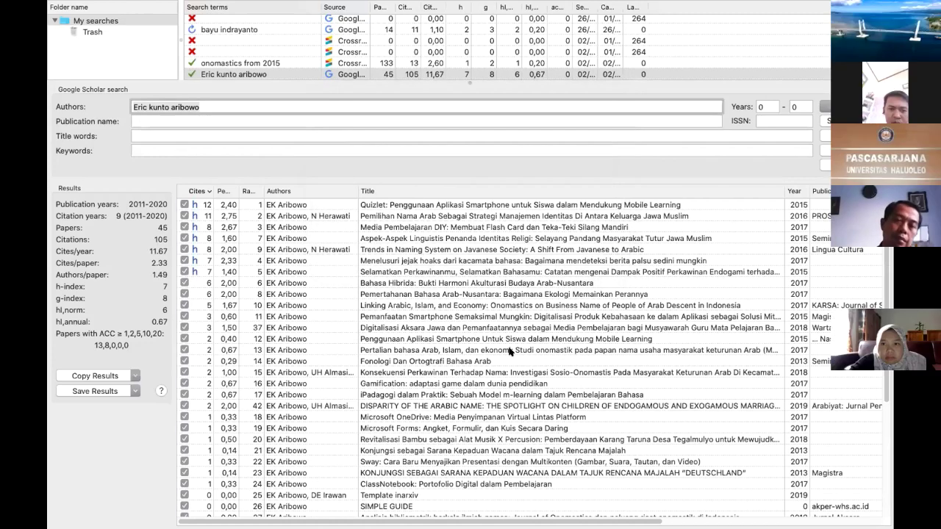
scroll(509, 351, down, 5)
scroll(513, 342, up, 6)
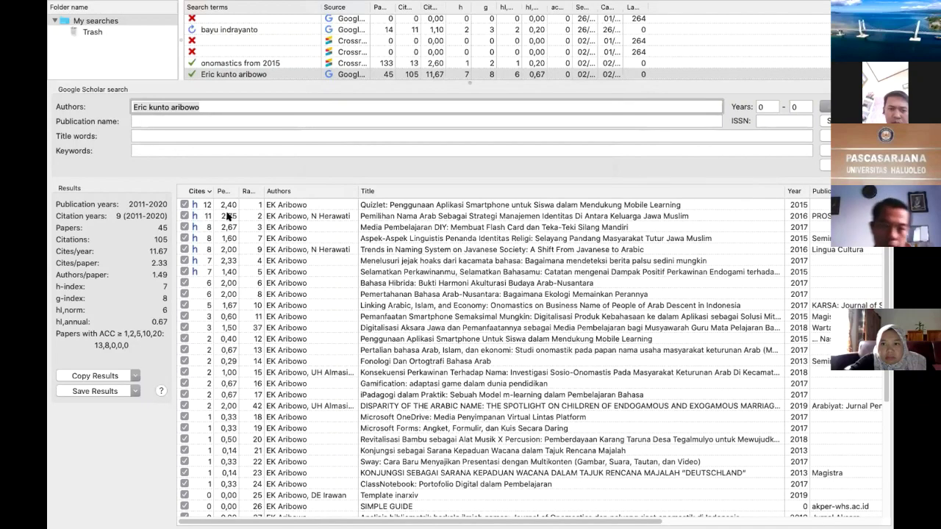
click(286, 226)
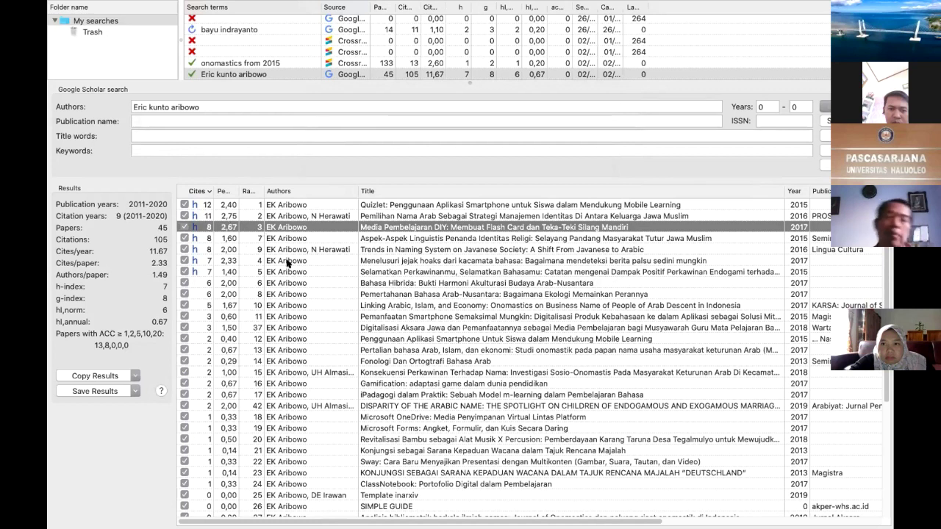
- Clear the author criterion and run the search with the keyword onomastics for publications from 2010 onward
click(211, 104)
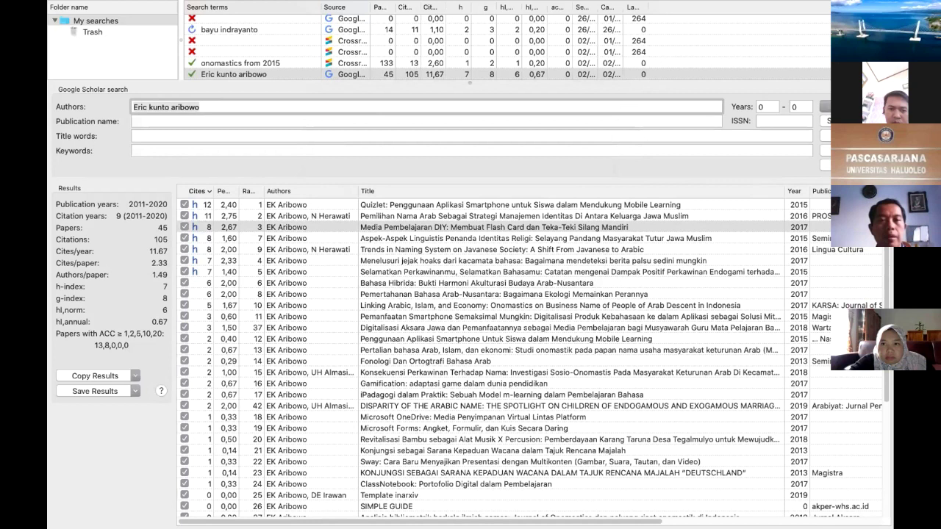
key(BackSpace)
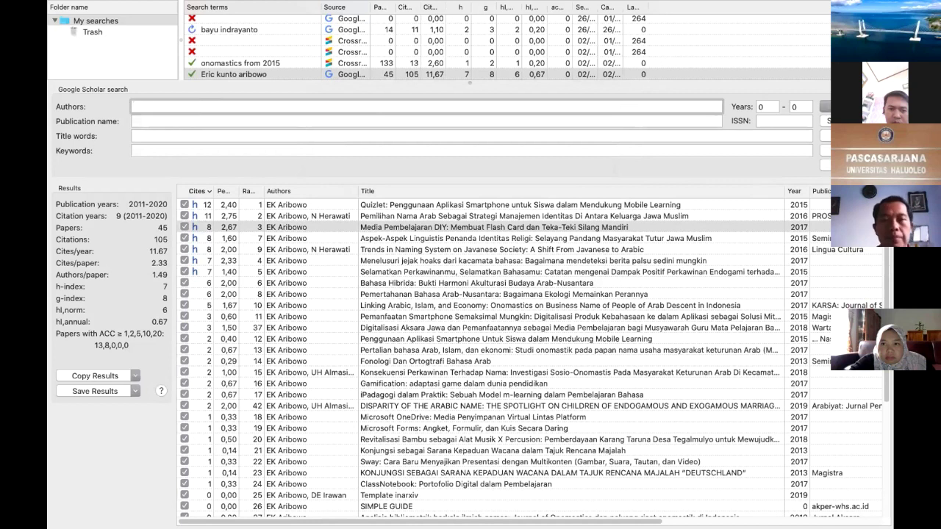
click(172, 146)
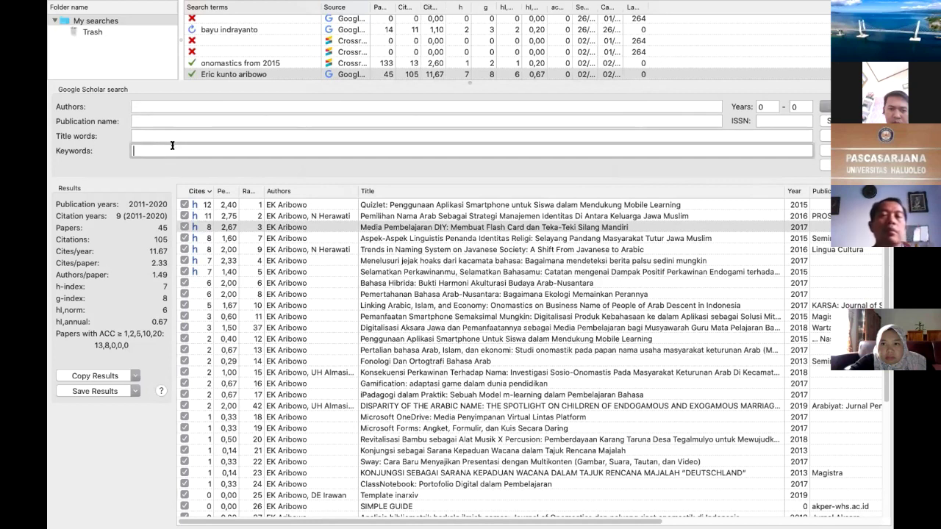
text(onomastics)
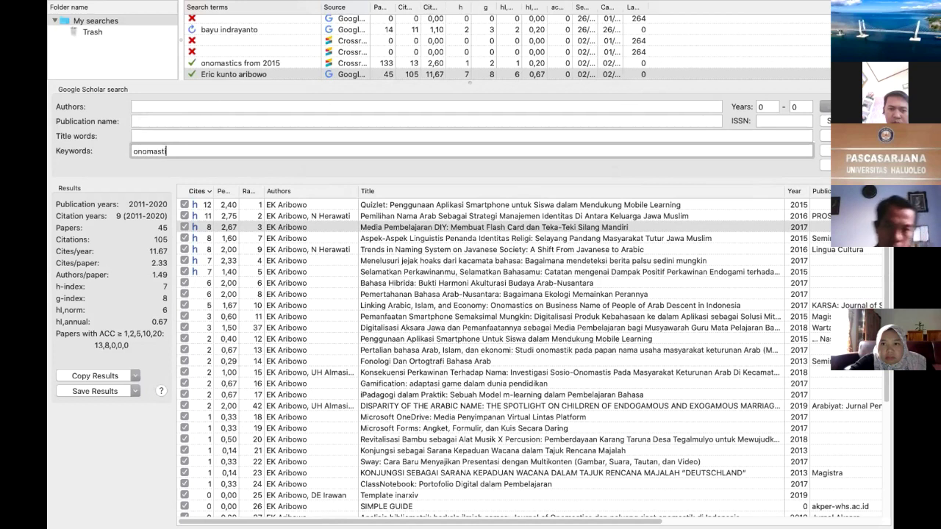
click(768, 105)
text(2010)
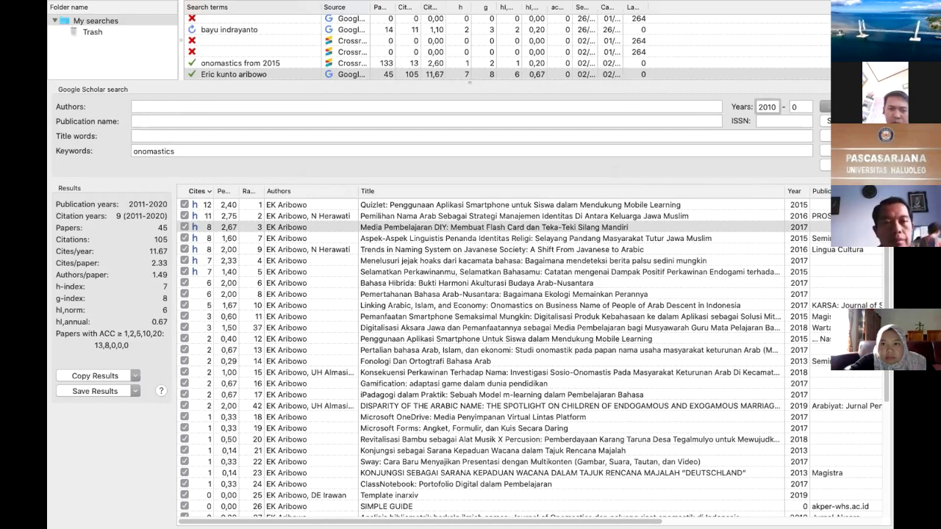
key(Return)
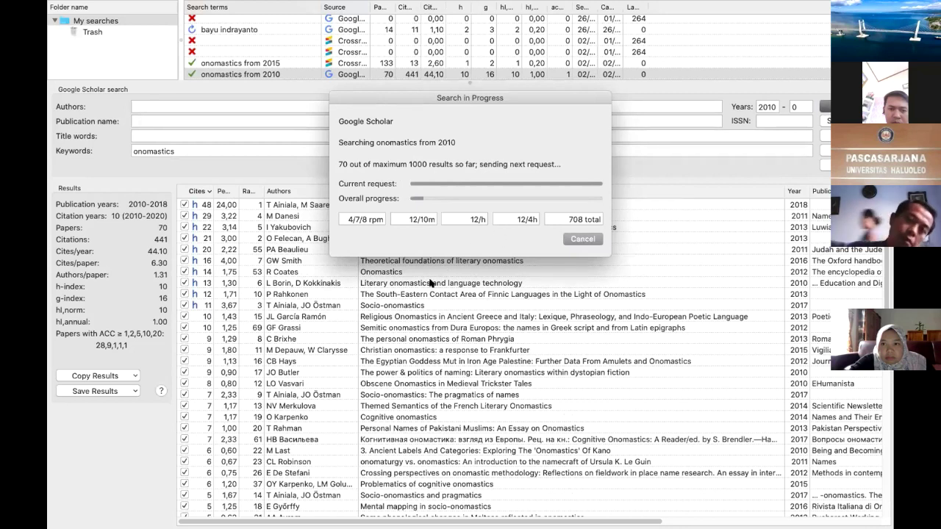
- Stop the running onomastics search early and look through the papers retrieved so far
click(582, 239)
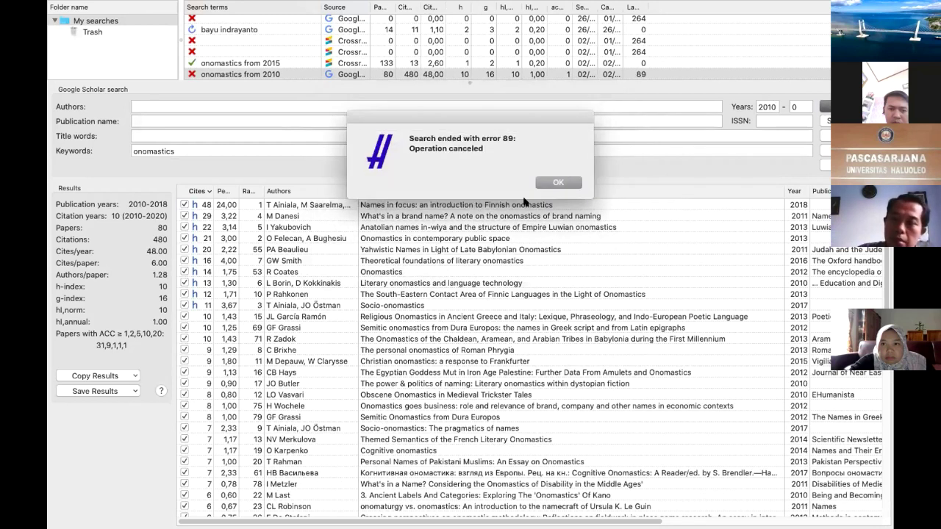
click(559, 183)
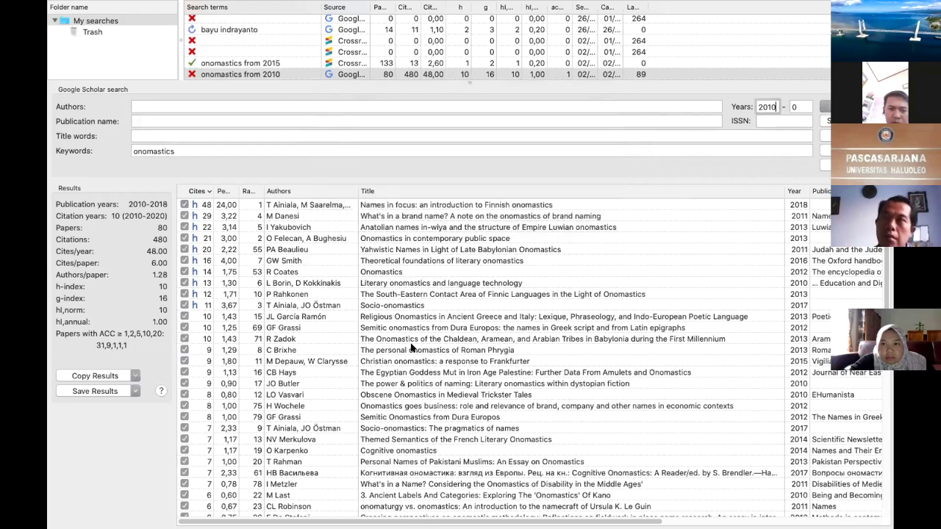
scroll(412, 347, down, 15)
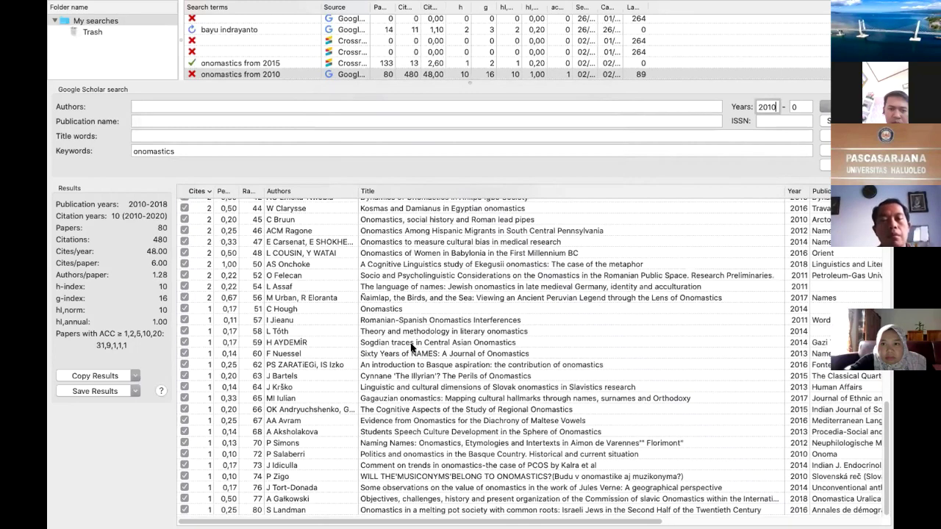
scroll(176, 259, up, 10)
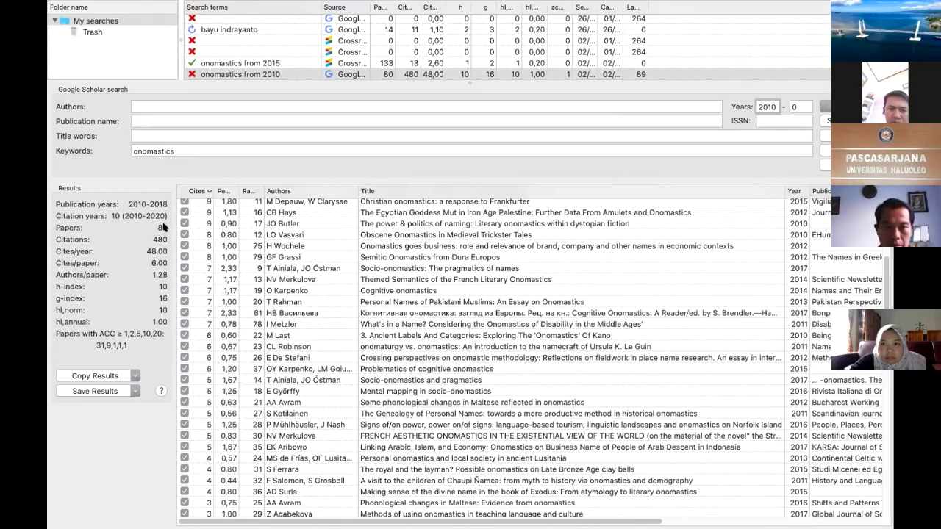
scroll(374, 282, up, 3)
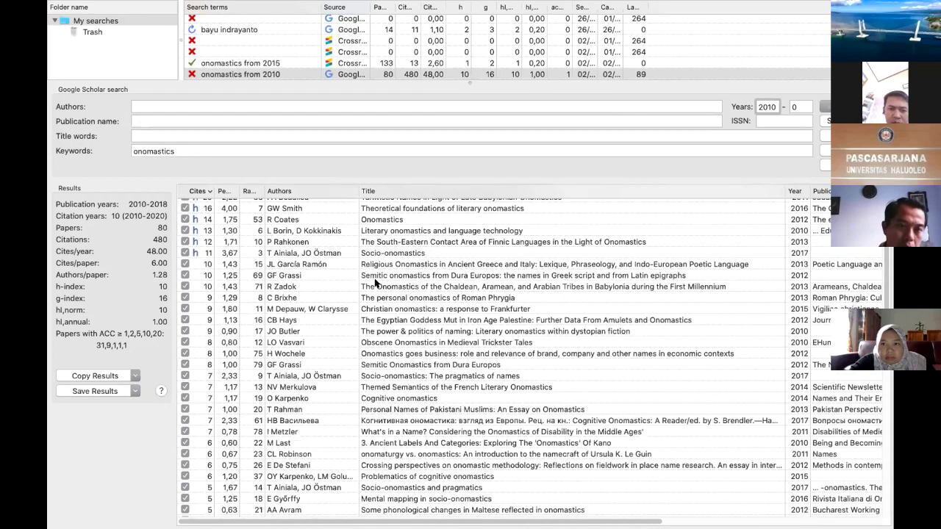
scroll(375, 282, up, 3)
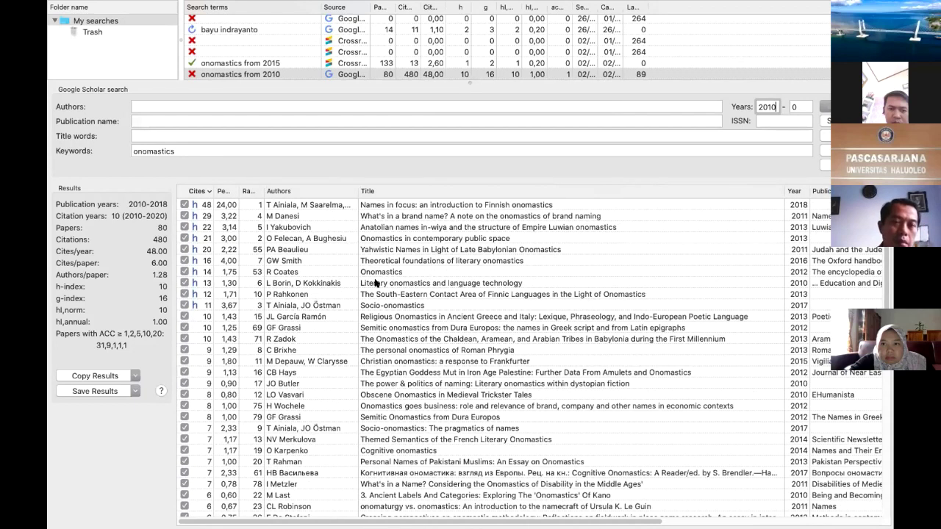
click(396, 283)
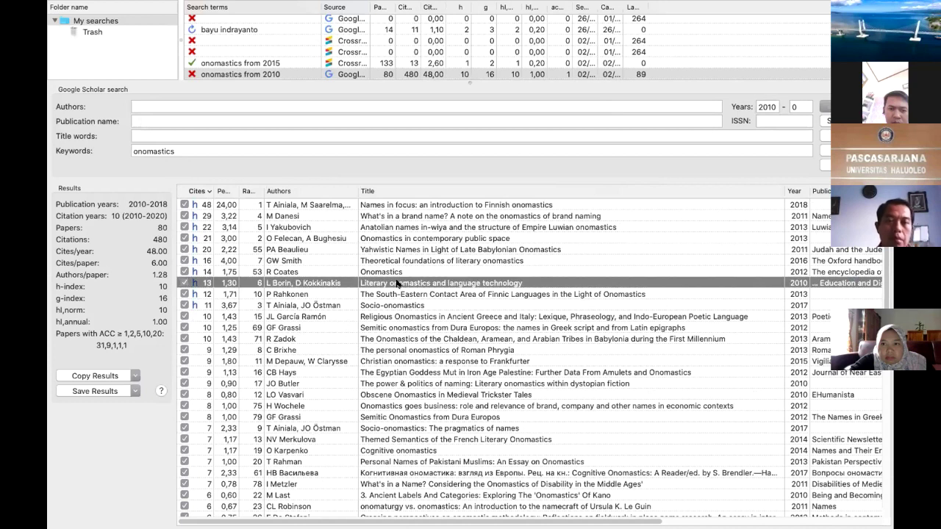
right_click(396, 283)
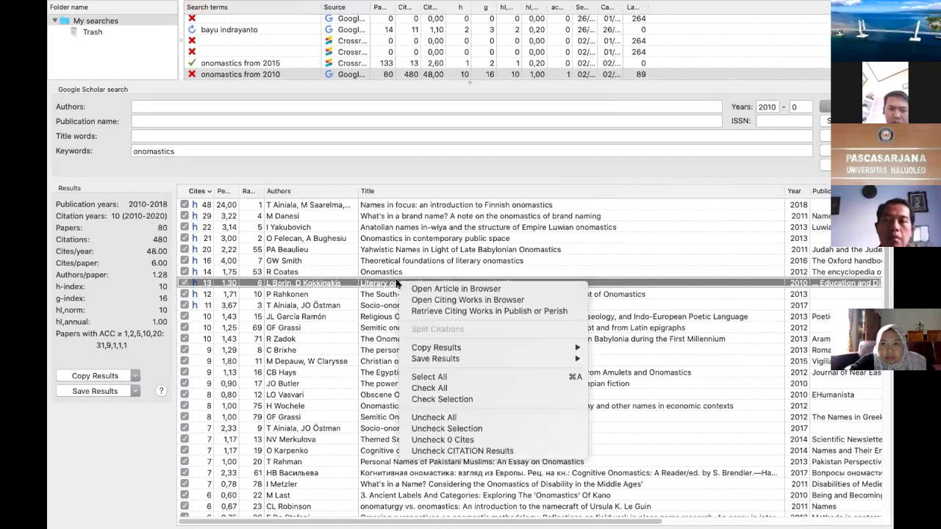
click(435, 375)
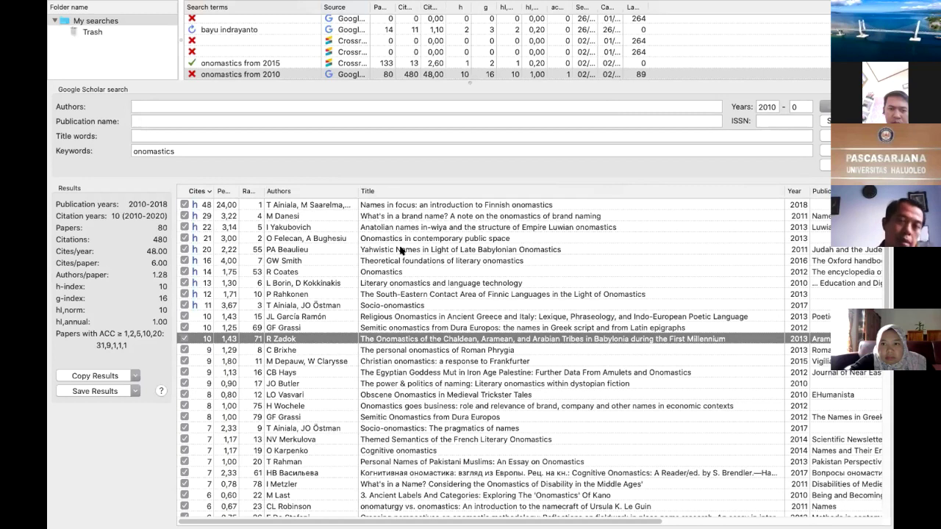
- Select seven non-adjacent papers in the results, from "What's in a brand name?" down to "The Egyptian Goddess Mut in Iron Age Palestine"
click(401, 251)
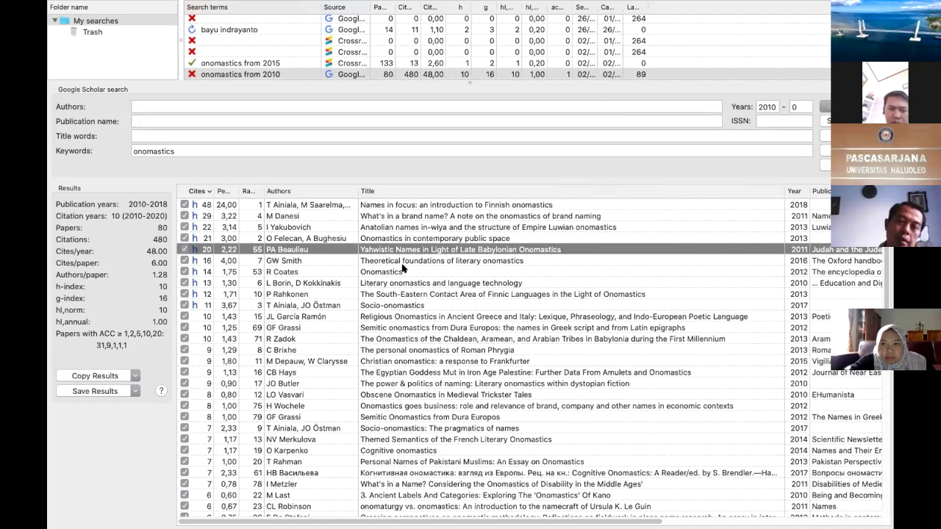
super+click(404, 270)
super+click(402, 295)
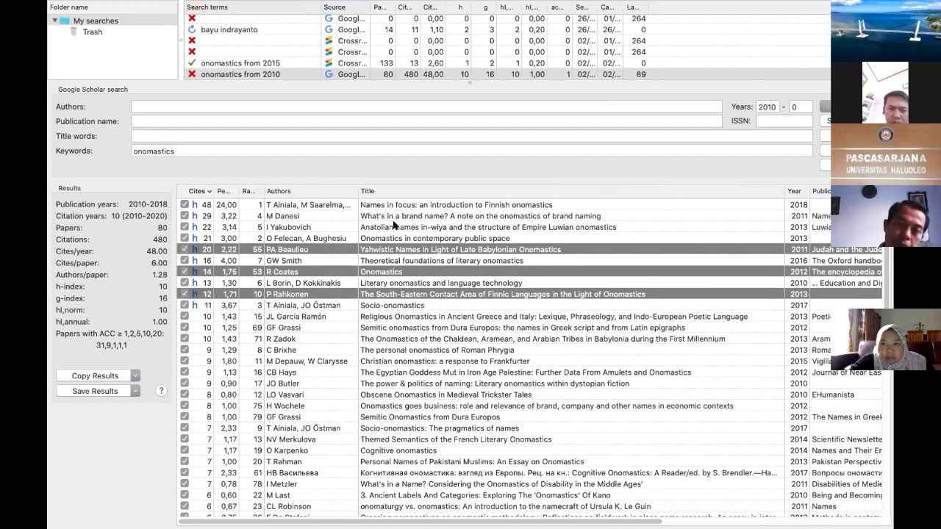
super+click(394, 218)
super+click(391, 327)
super+click(393, 372)
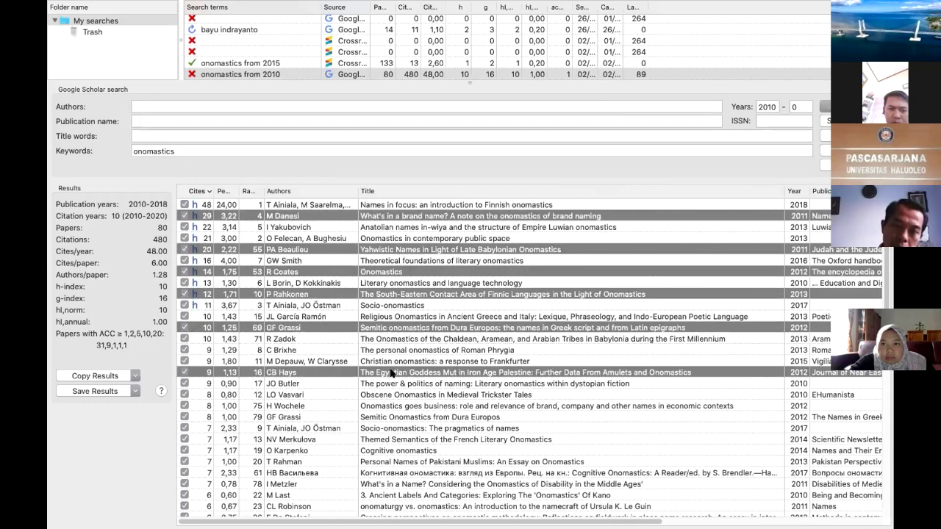
super+click(392, 351)
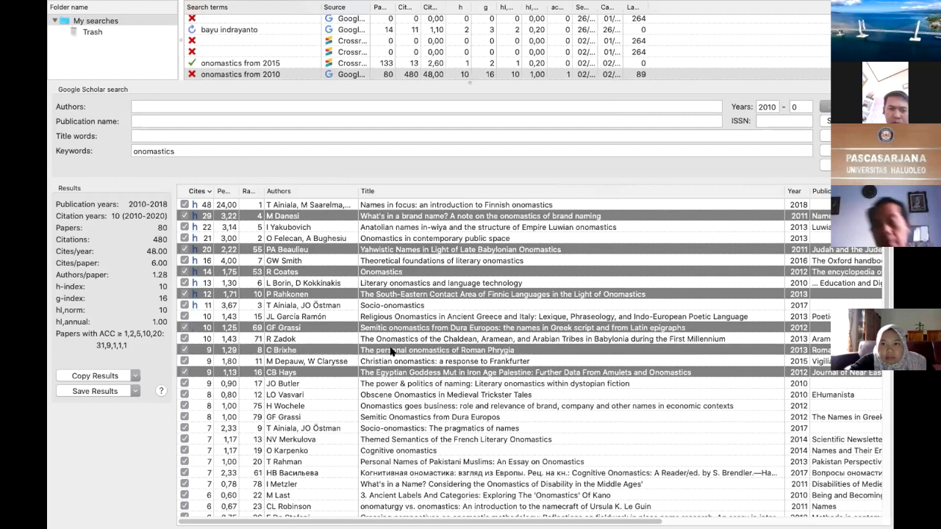
- Select all the onomastics papers and save them as a BibTeX file named onomastics-gs in the Demo Mendeley folder
key(super+a)
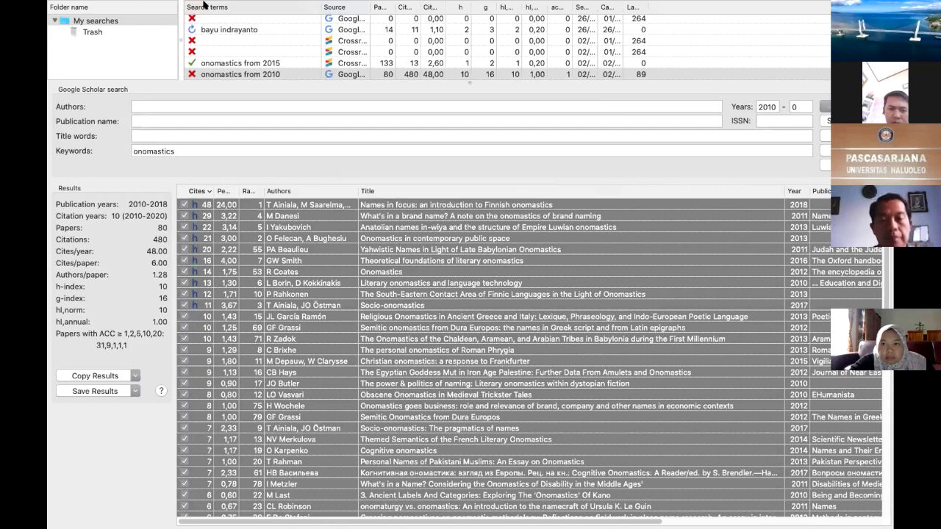
mouse_move(184, 5)
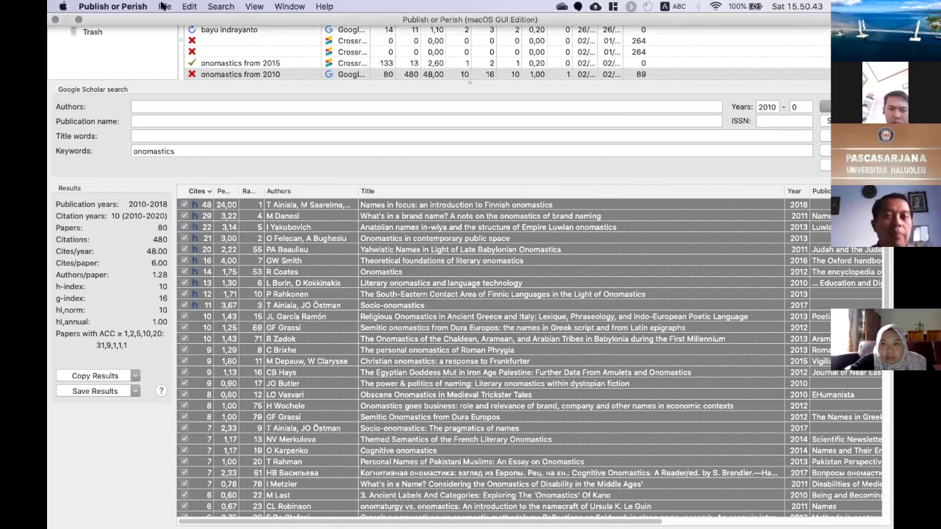
click(163, 6)
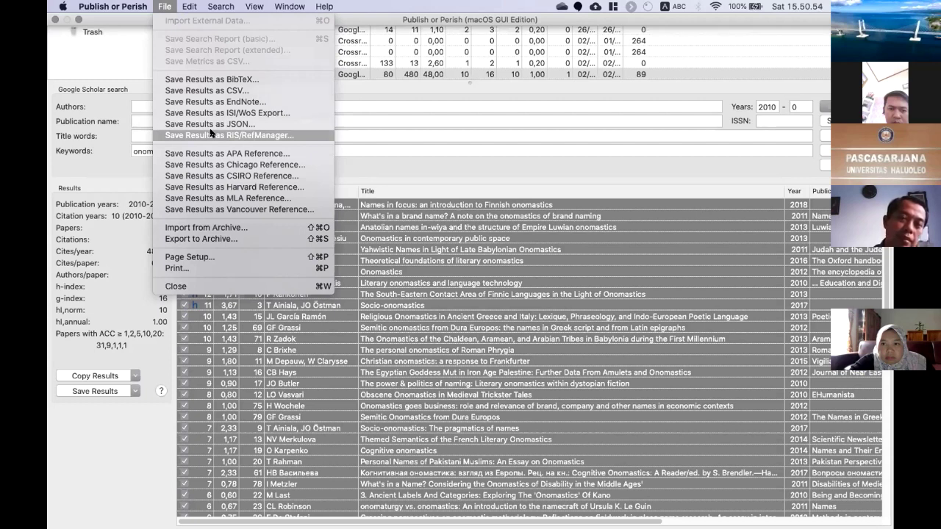
click(238, 80)
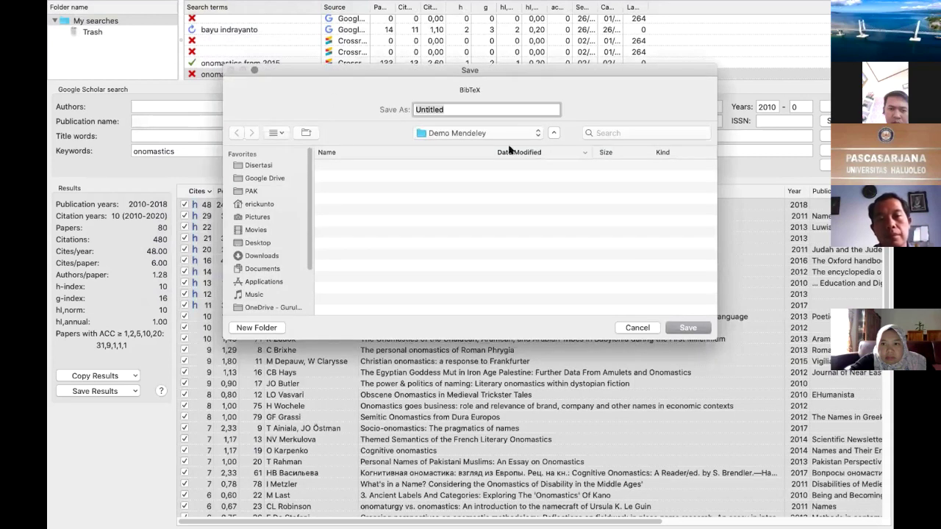
text(n)
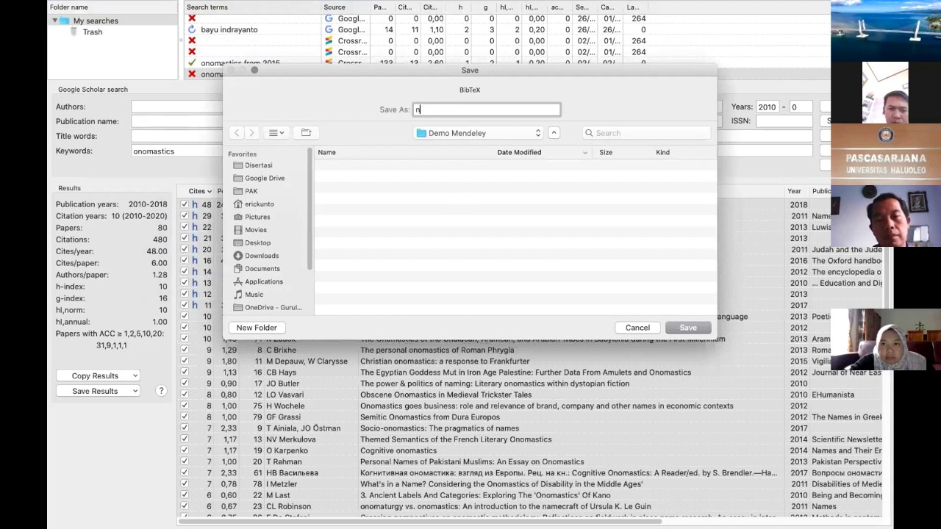
text(nomastics)
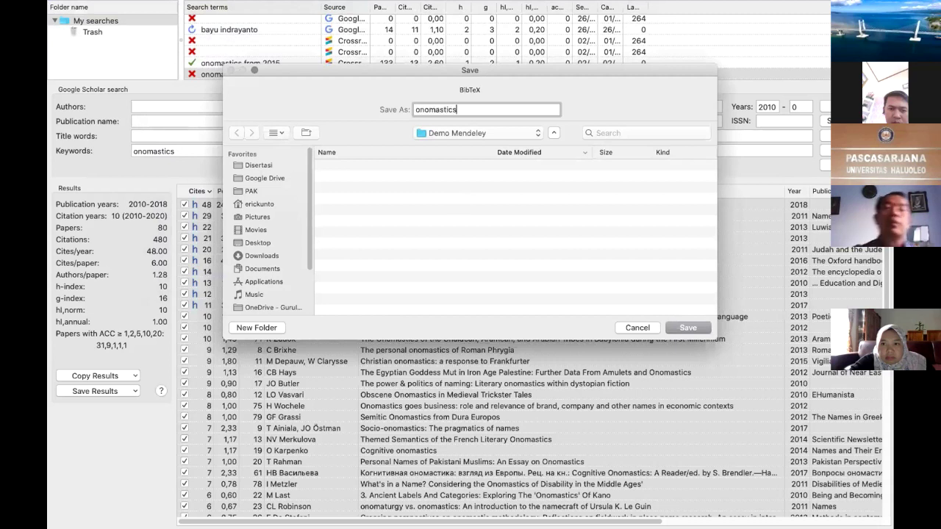
text(-gs)
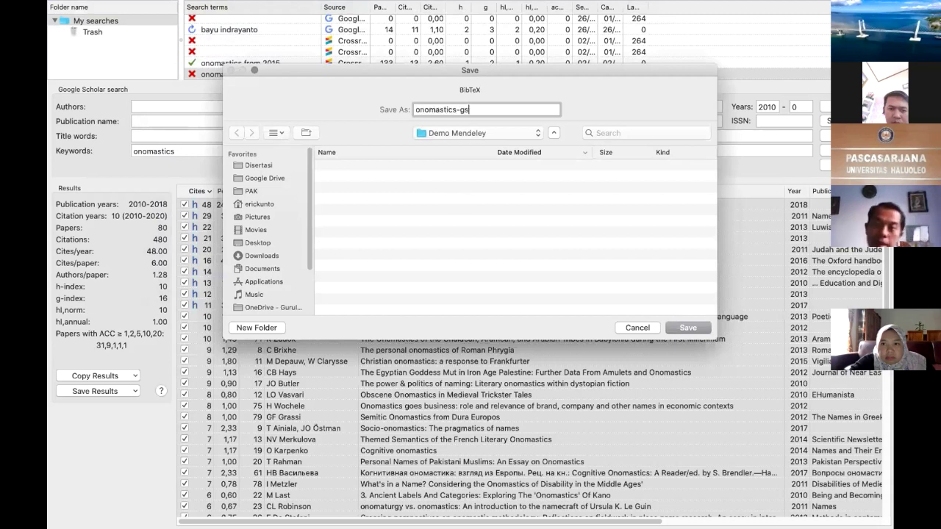
click(683, 327)
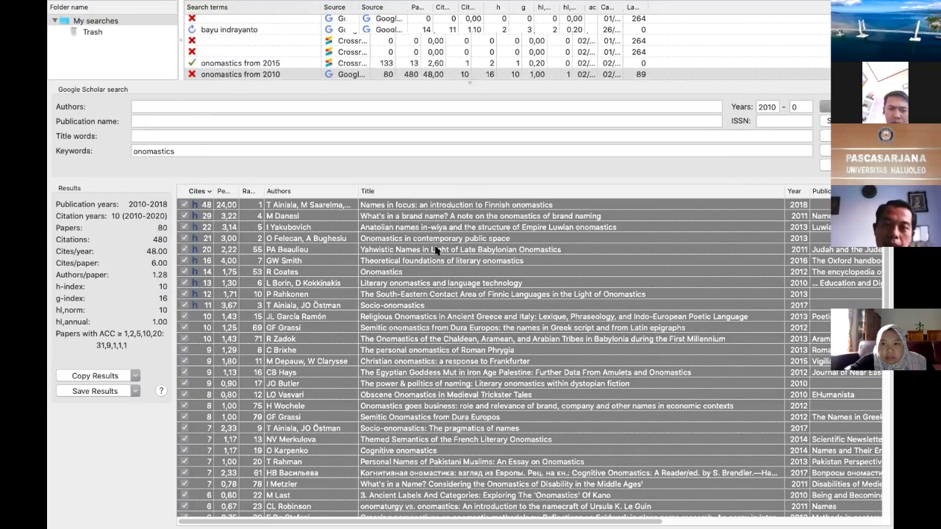
- Switch to Mendeley Desktop and open the Demo Mendeley folder in the library
key(ctrl+Left)
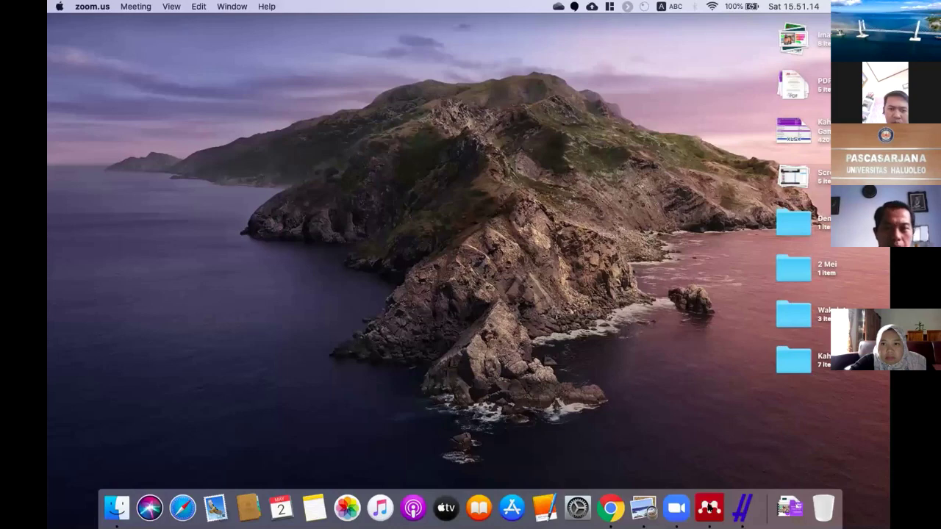
click(709, 507)
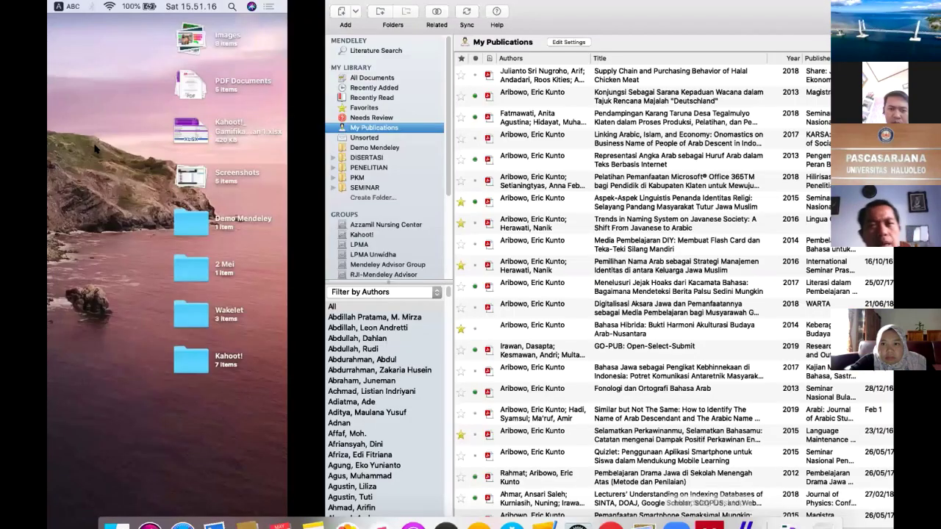
click(96, 148)
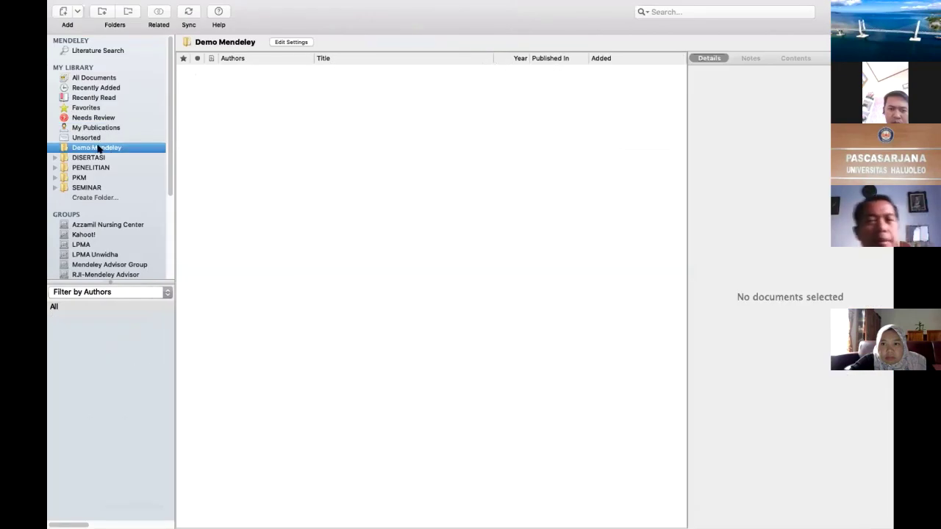
click(278, 147)
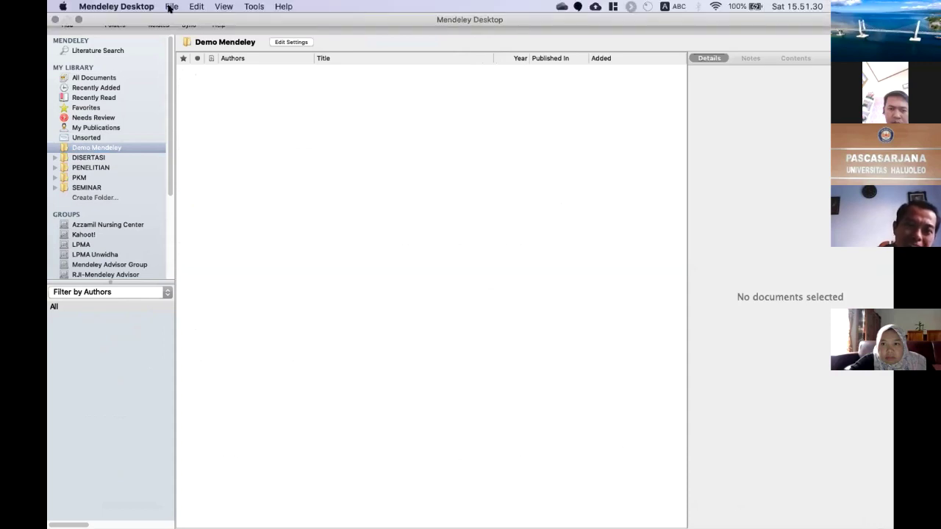
- Import the BibTeX file onomastics-gs.bib into the Demo Mendeley folder and look through the imported papers
click(171, 7)
mouse_move(196, 72)
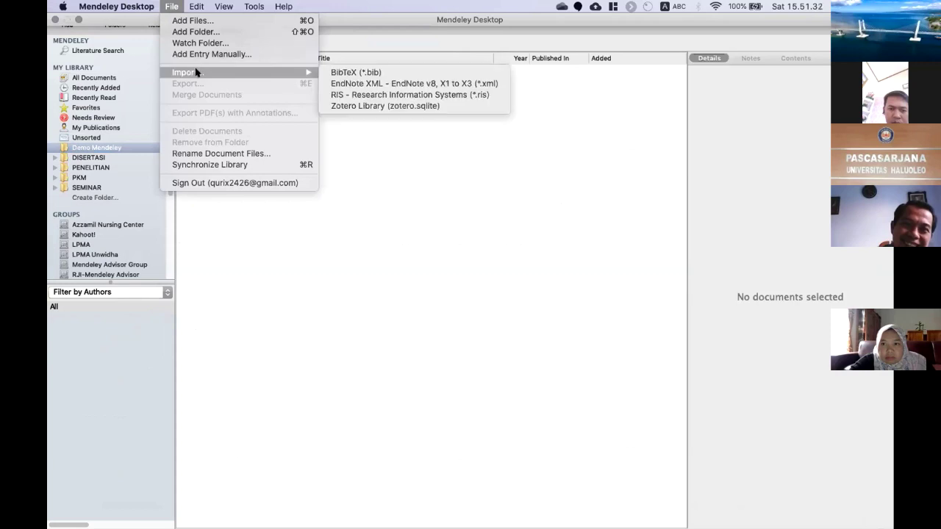
click(343, 73)
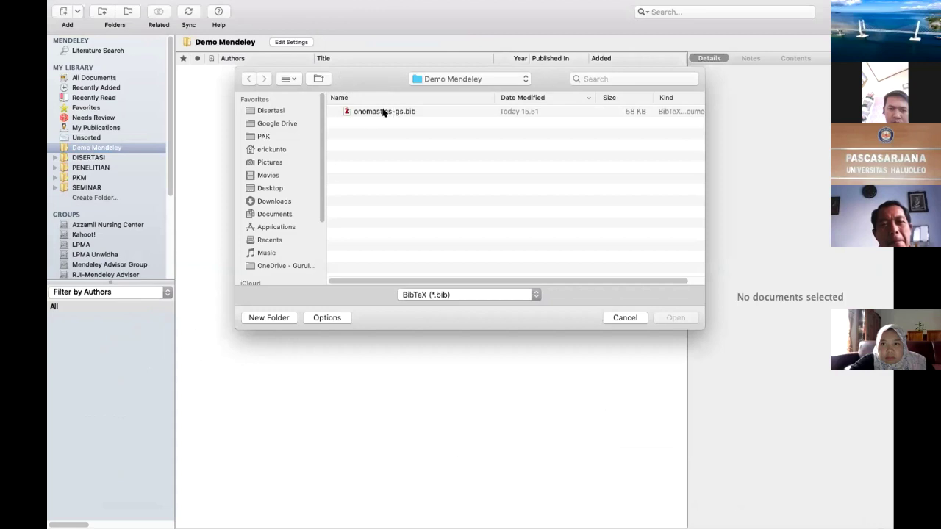
click(380, 111)
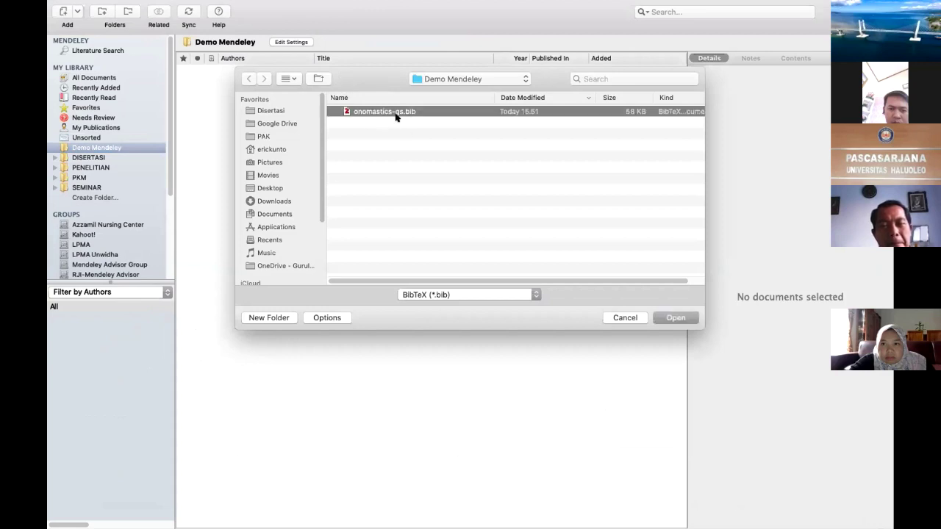
click(677, 319)
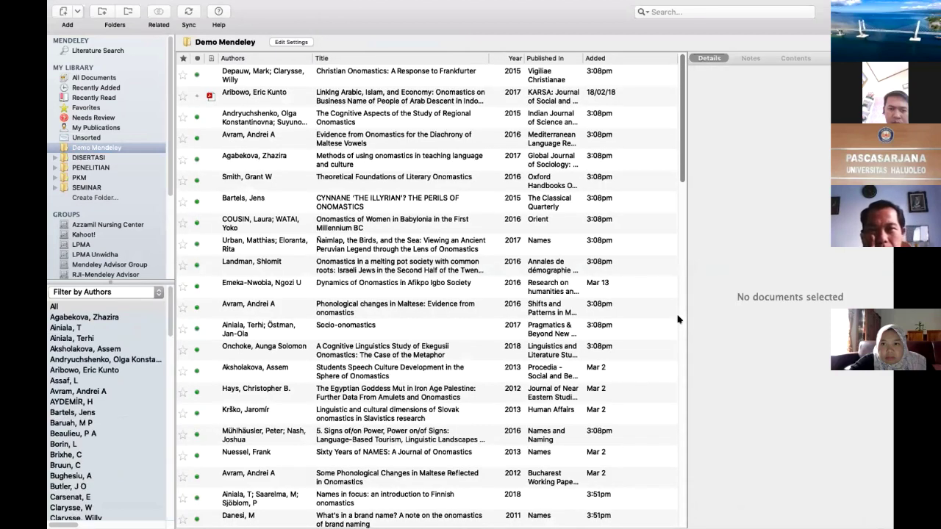
scroll(446, 240, down, 10)
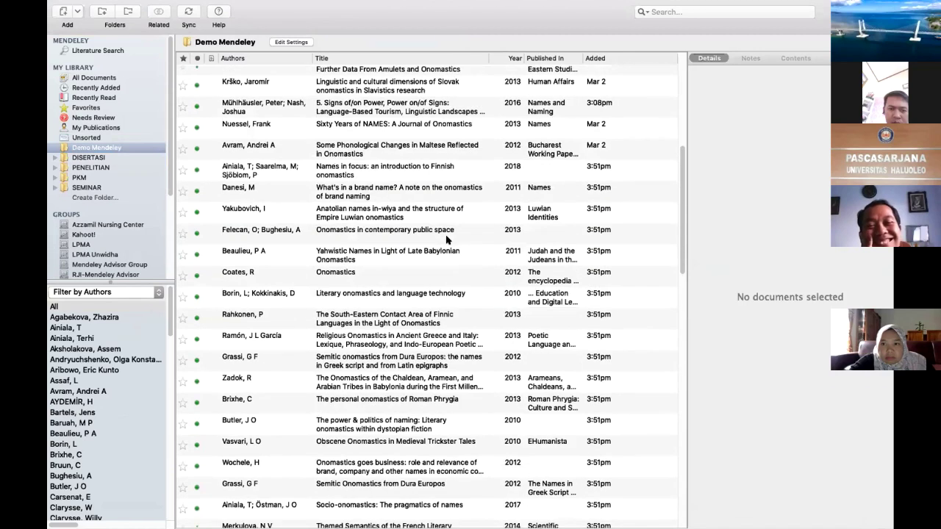
scroll(446, 239, down, 8)
scroll(446, 240, down, 12)
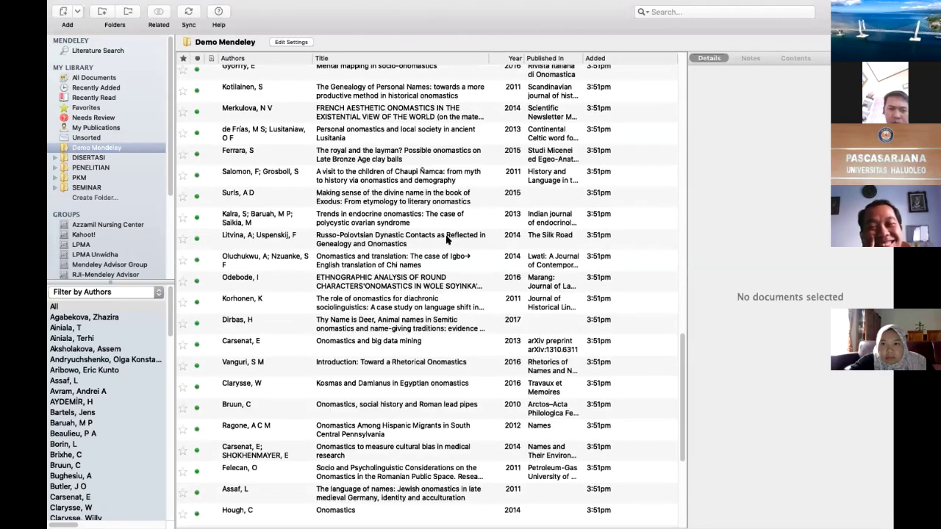
scroll(446, 240, down, 7)
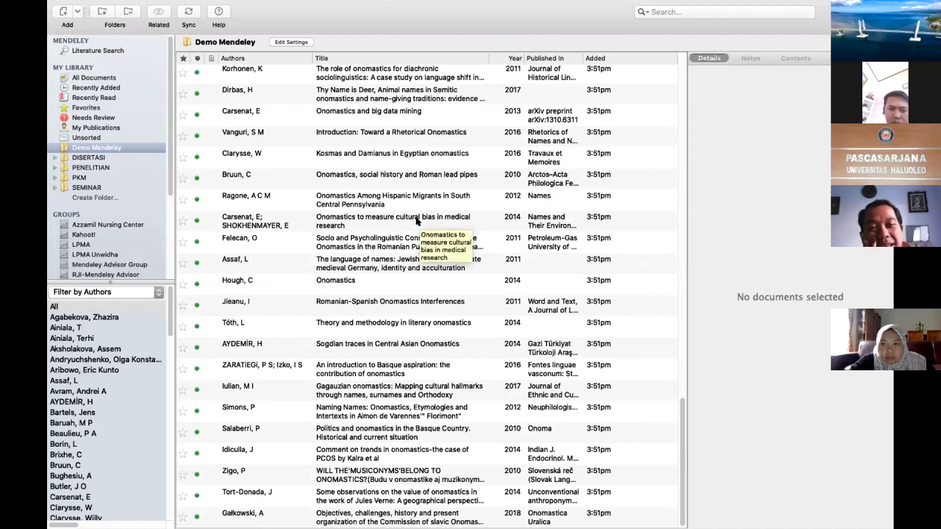
click(403, 220)
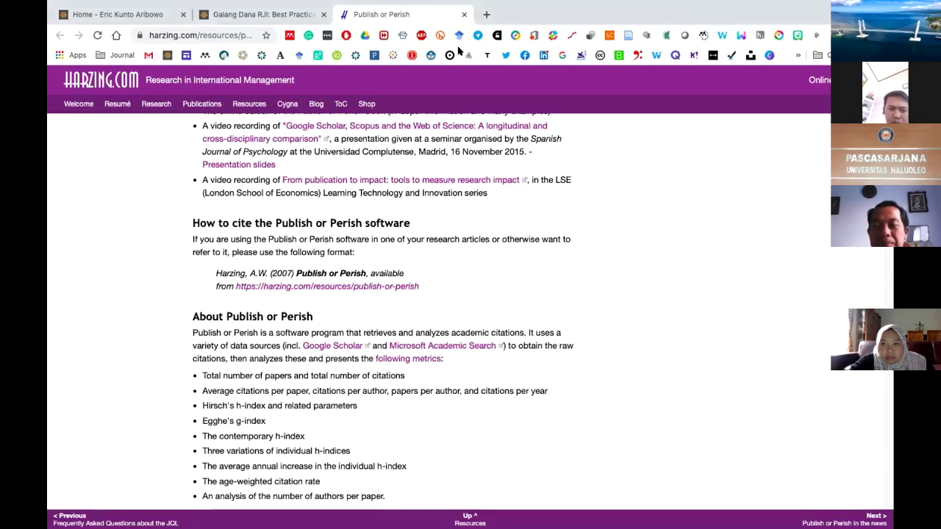
- In the browser, close the Publish or Perish page, open the free Dimensions app from the live demo slide and return to that slide
click(464, 14)
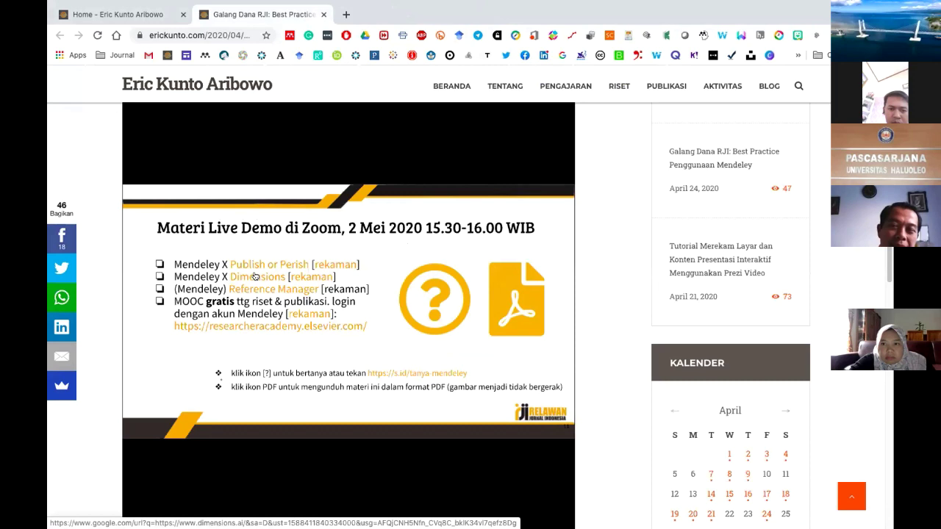
click(255, 276)
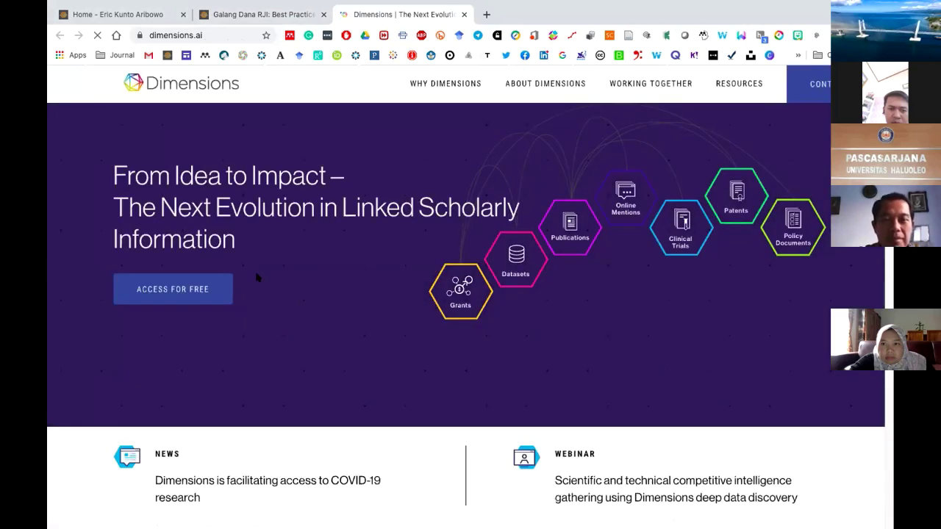
click(189, 289)
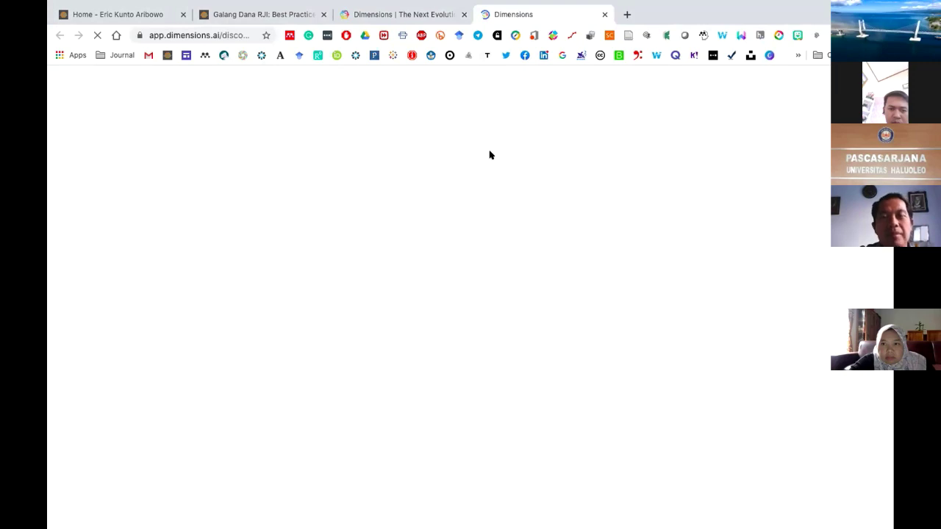
click(464, 14)
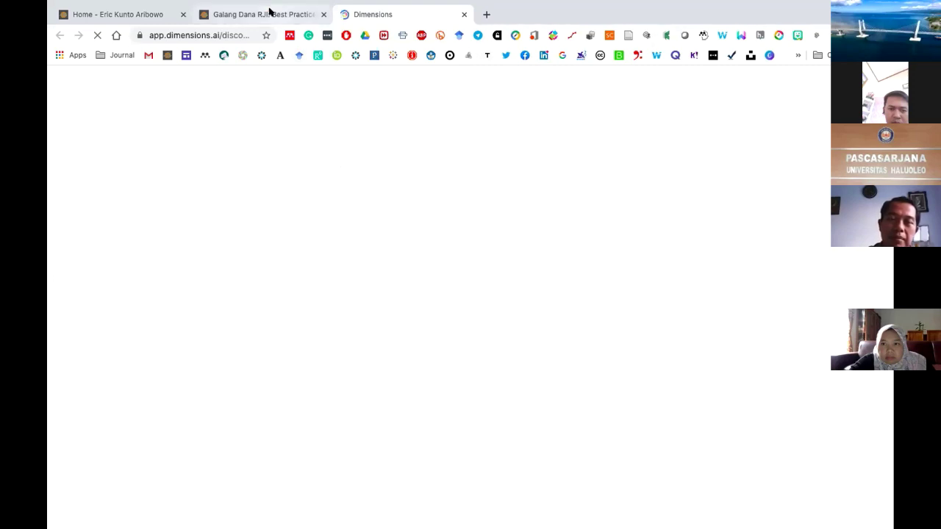
click(270, 13)
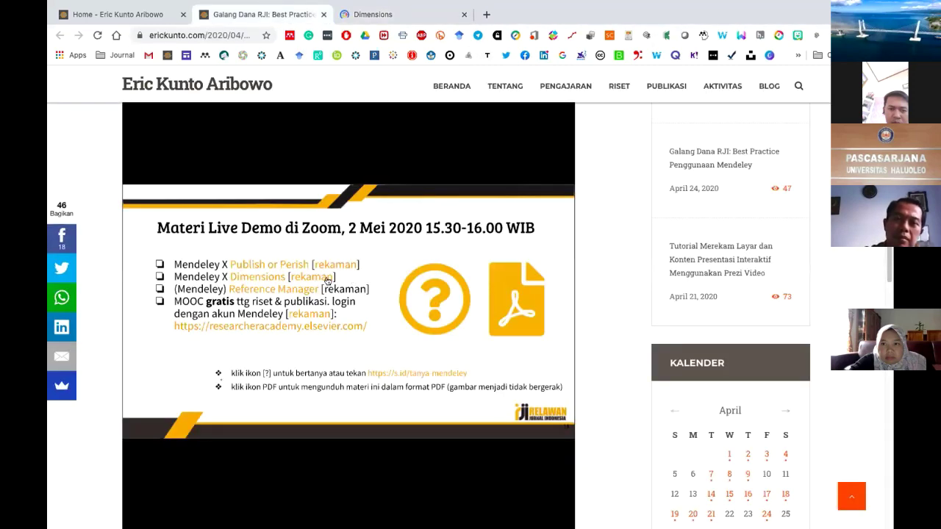